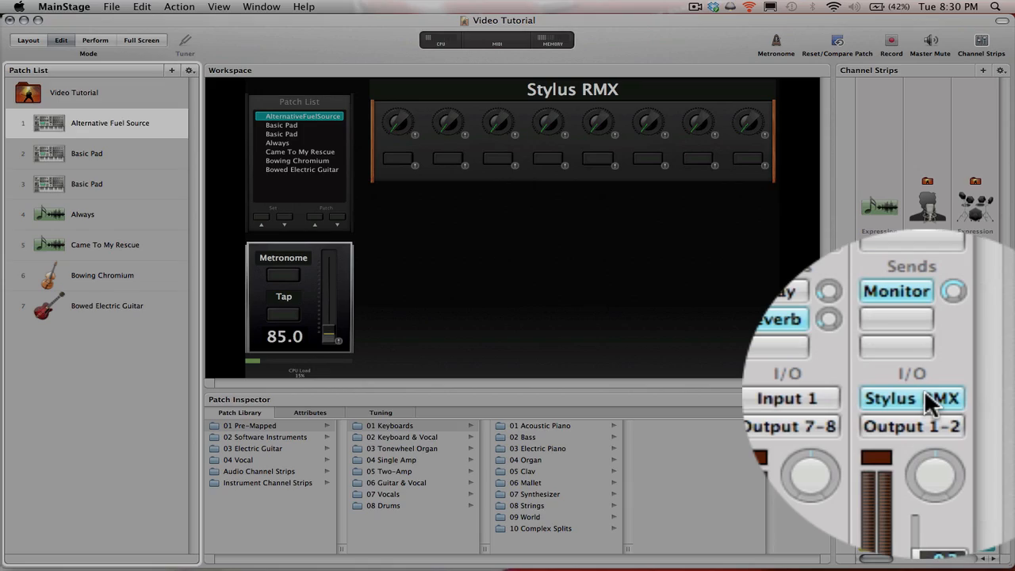
# Open the Stylus RMX instrument's mixer page, play and stop part 1, and close the plug-in window.
pyautogui.doubleClick(980, 394)
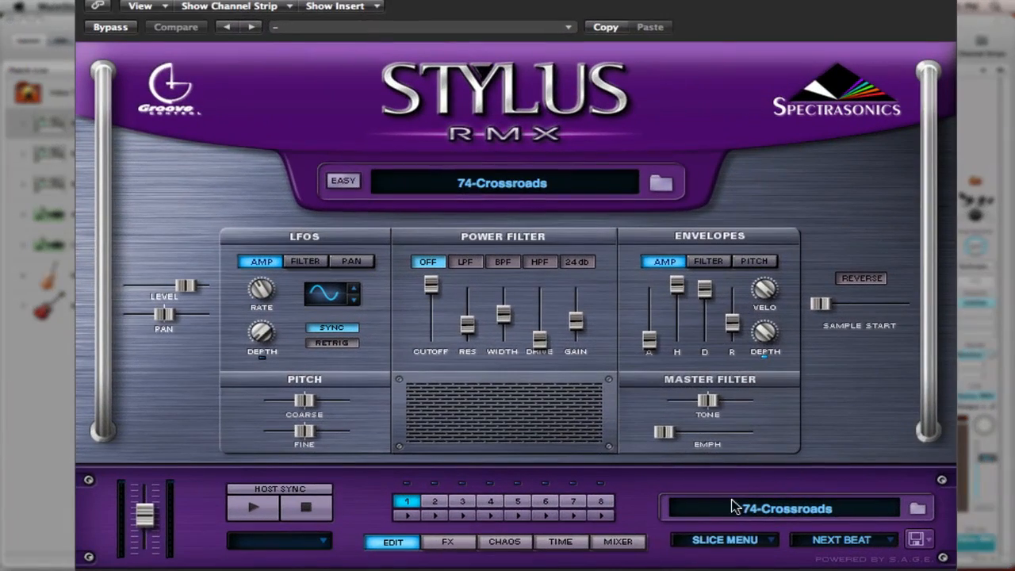
pyautogui.click(621, 544)
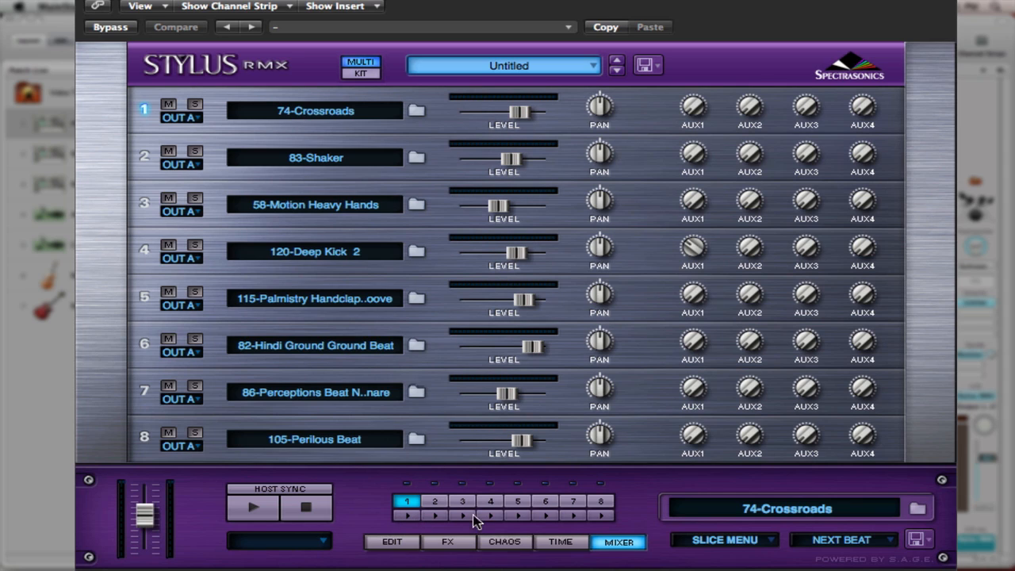
pyautogui.click(406, 516)
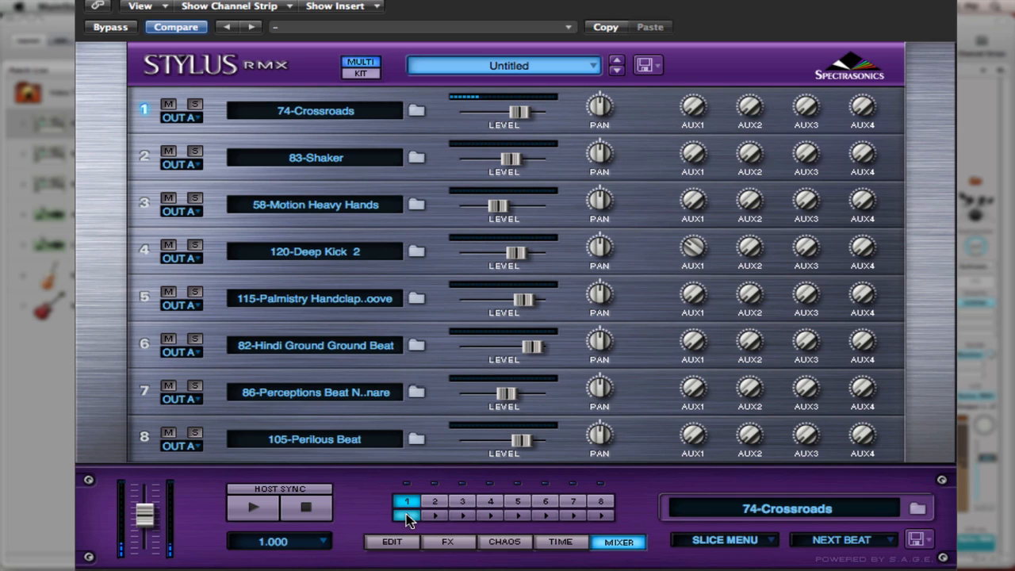
pyautogui.click(406, 516)
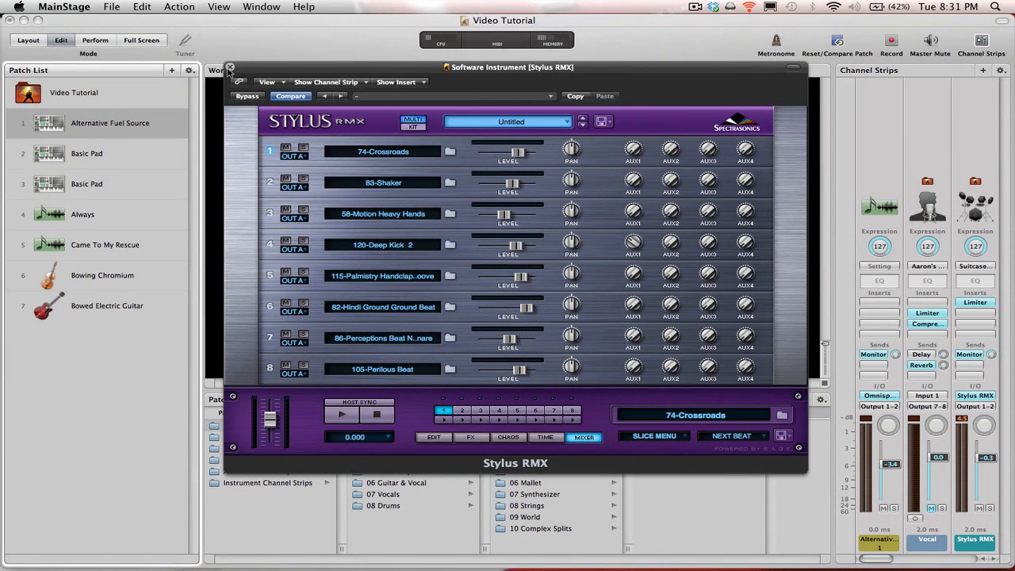
pyautogui.click(228, 65)
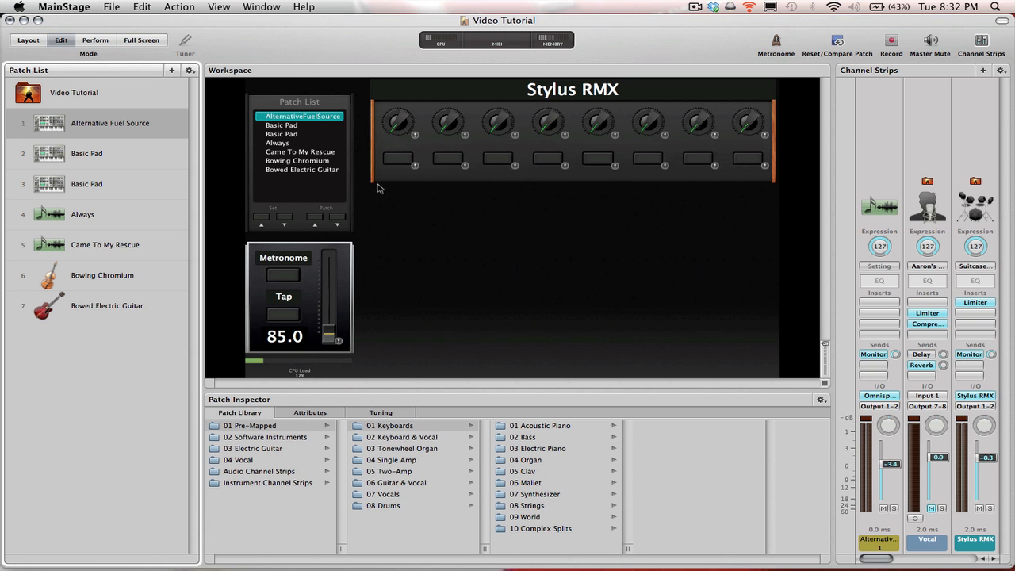
# At the concert level, map the first button to Stylus RMX's 1Play parameter and test it on and off.
pyautogui.click(79, 93)
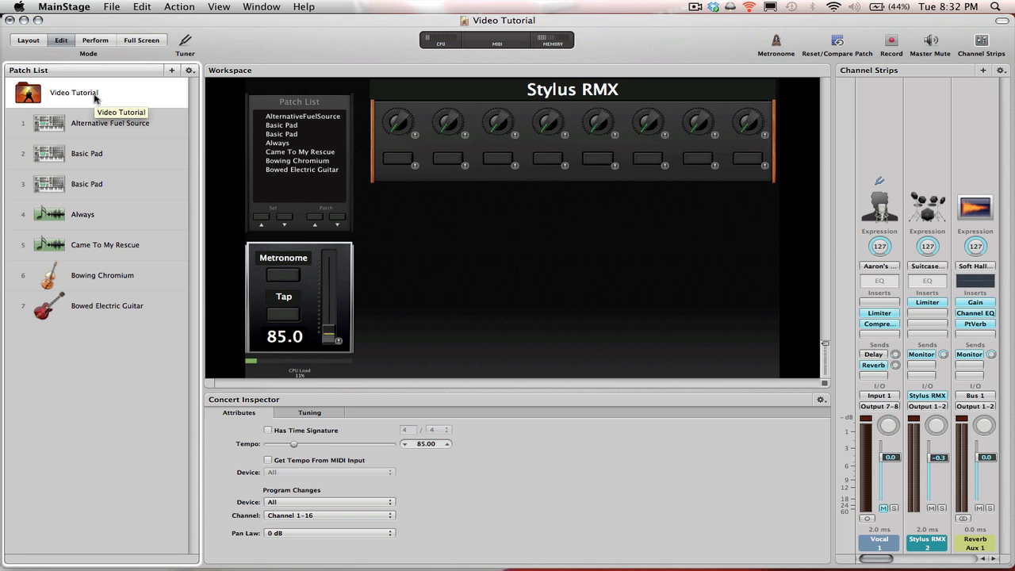
pyautogui.click(397, 162)
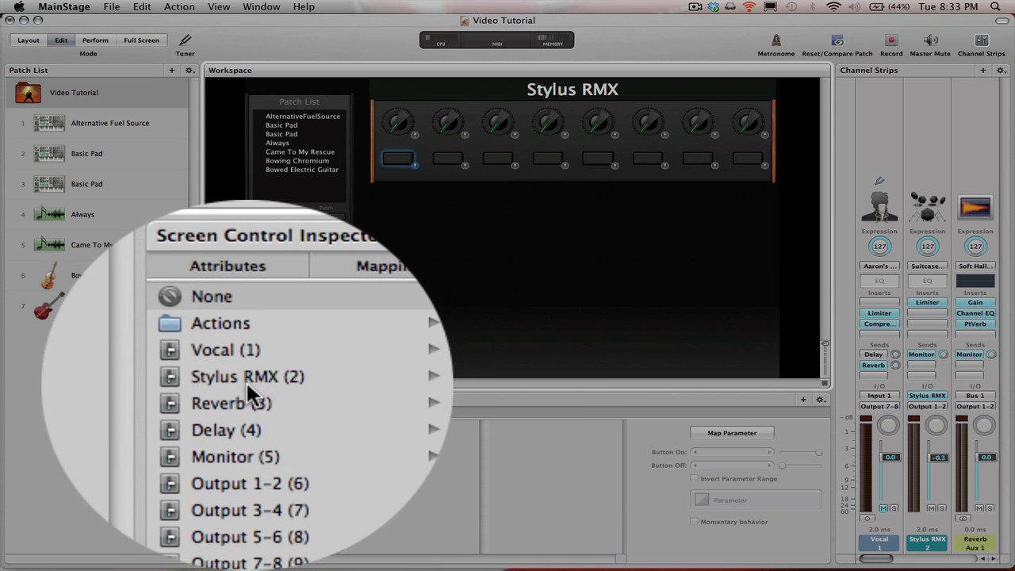
pyautogui.moveTo(247, 390)
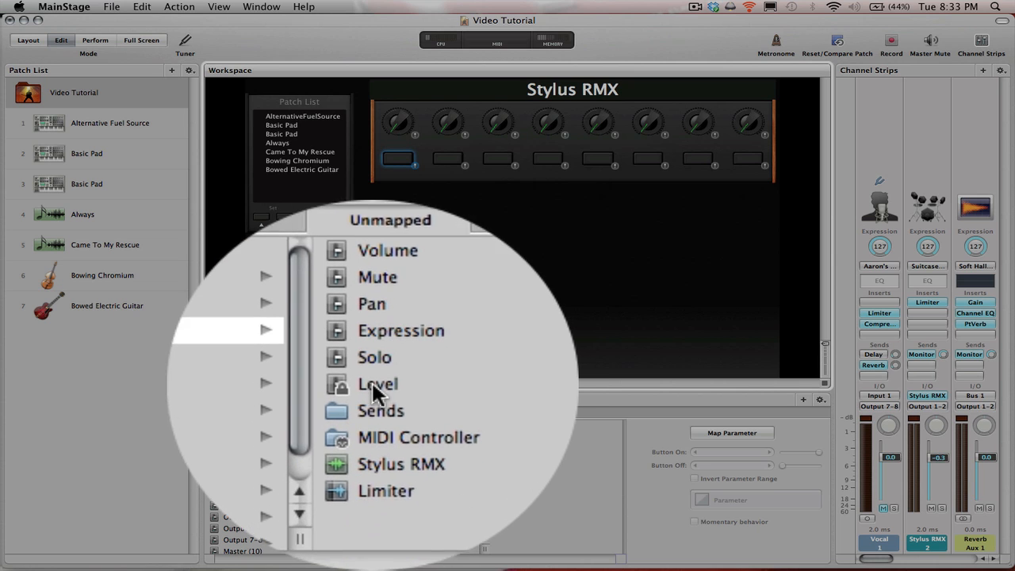
pyautogui.click(382, 444)
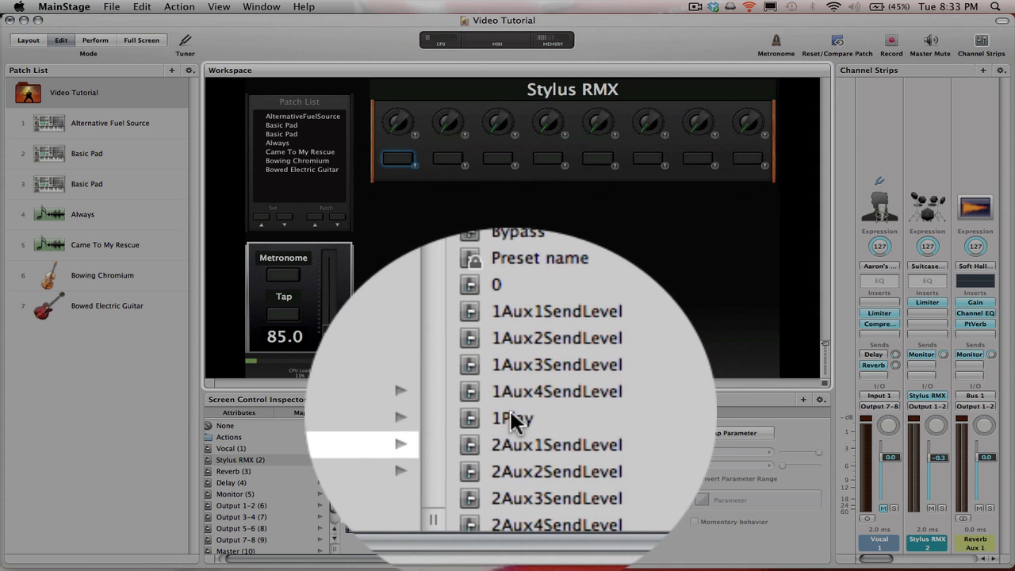
pyautogui.click(510, 412)
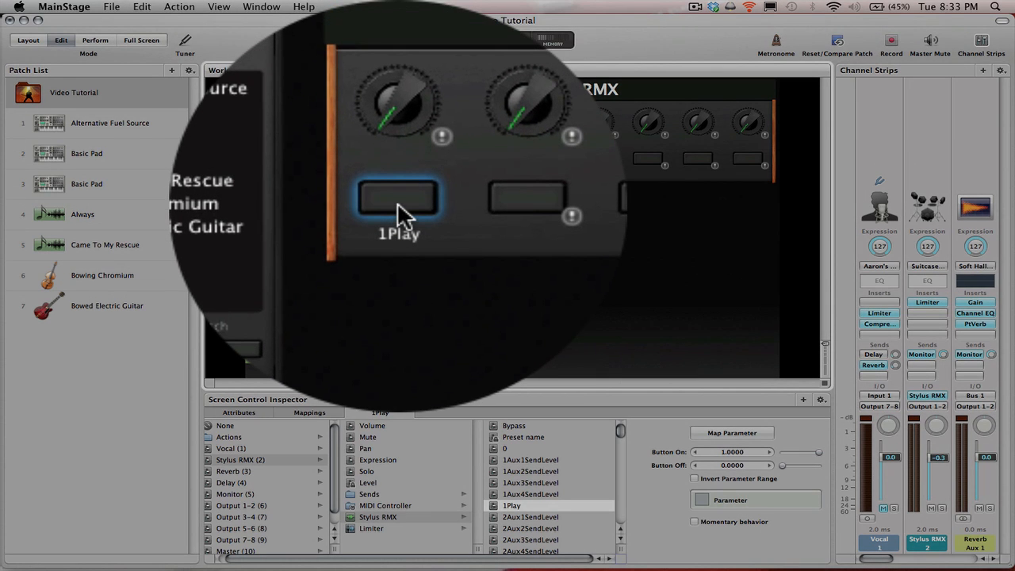
pyautogui.click(397, 202)
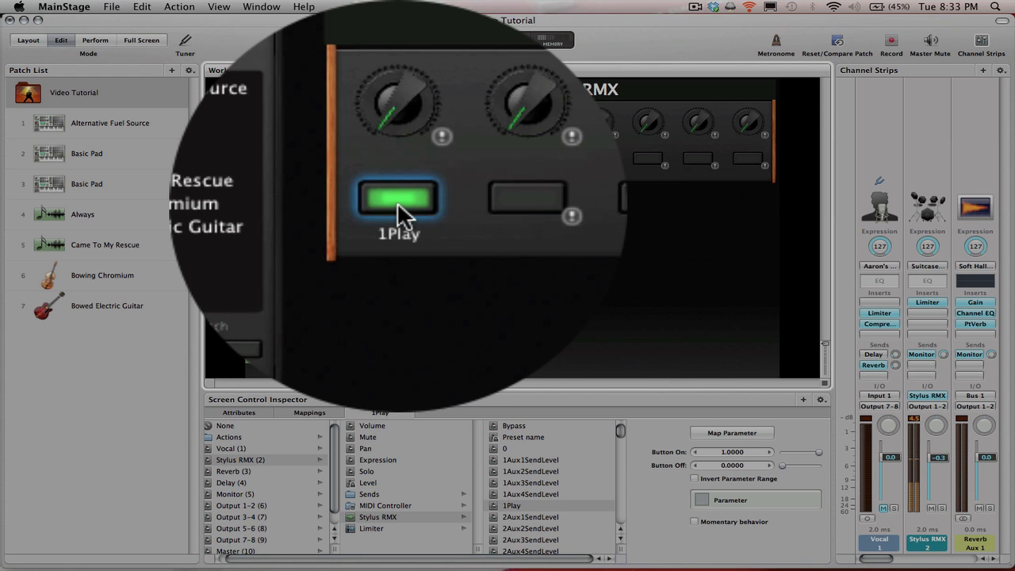
pyautogui.click(397, 202)
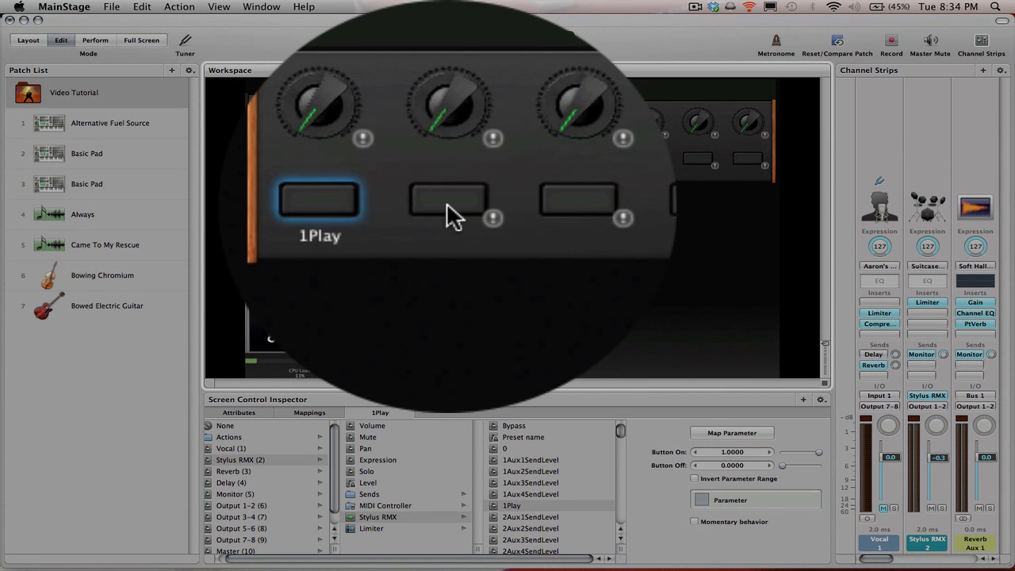
# Map the second button to Stylus RMX's 2Play parameter and test it on and off.
pyautogui.click(446, 202)
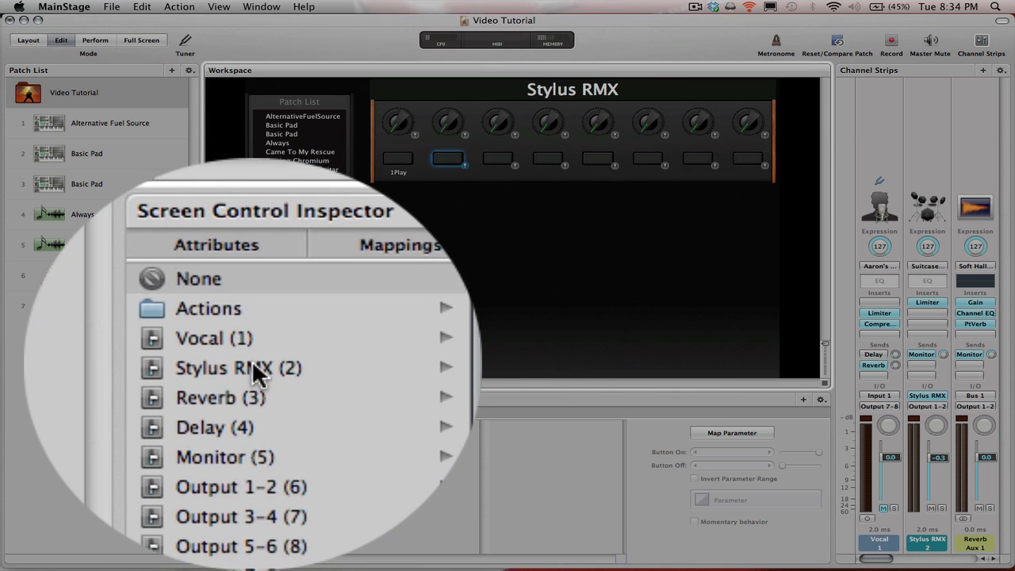
pyautogui.click(254, 363)
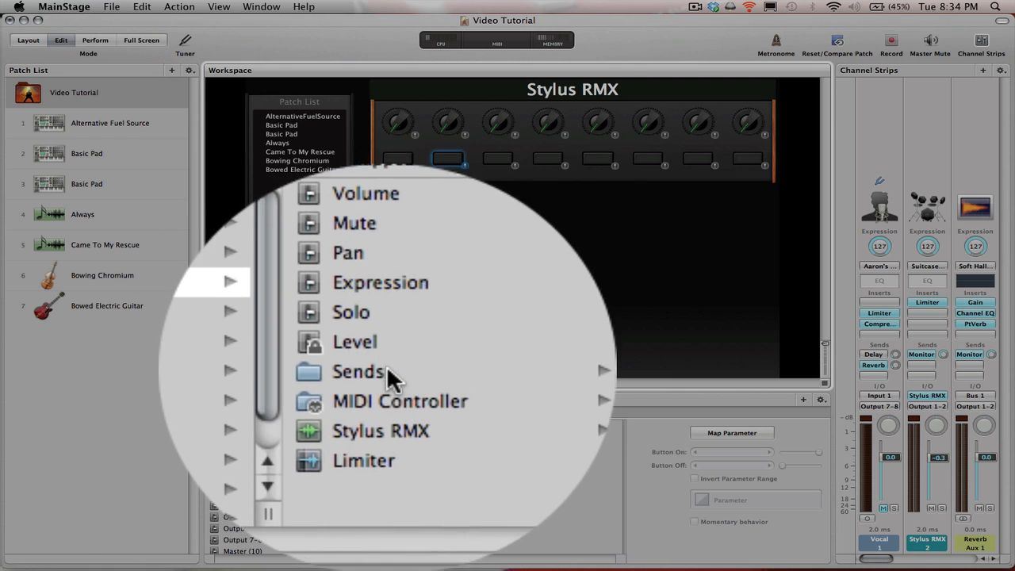
pyautogui.click(380, 442)
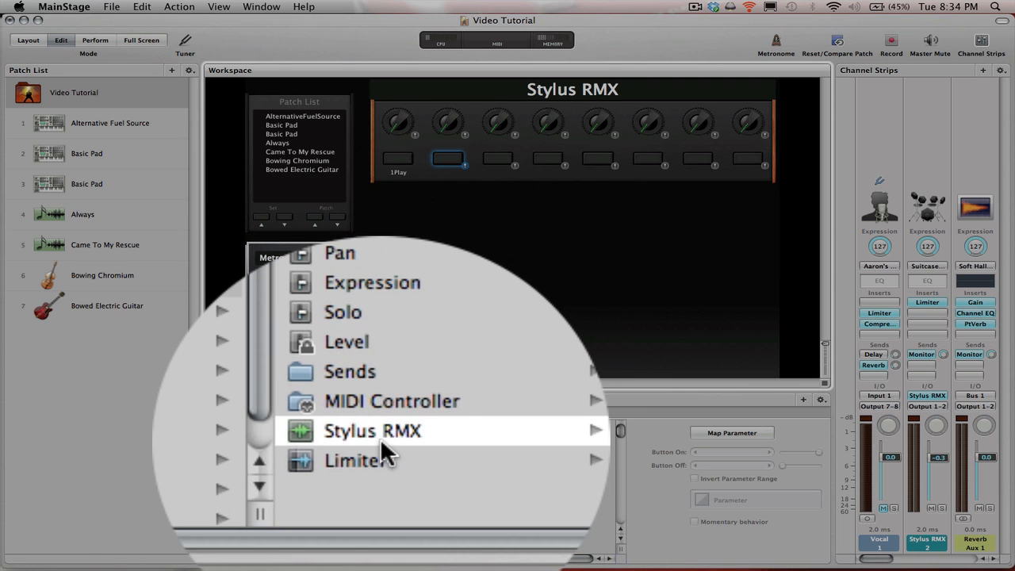
pyautogui.scroll(-3, 518, 360)
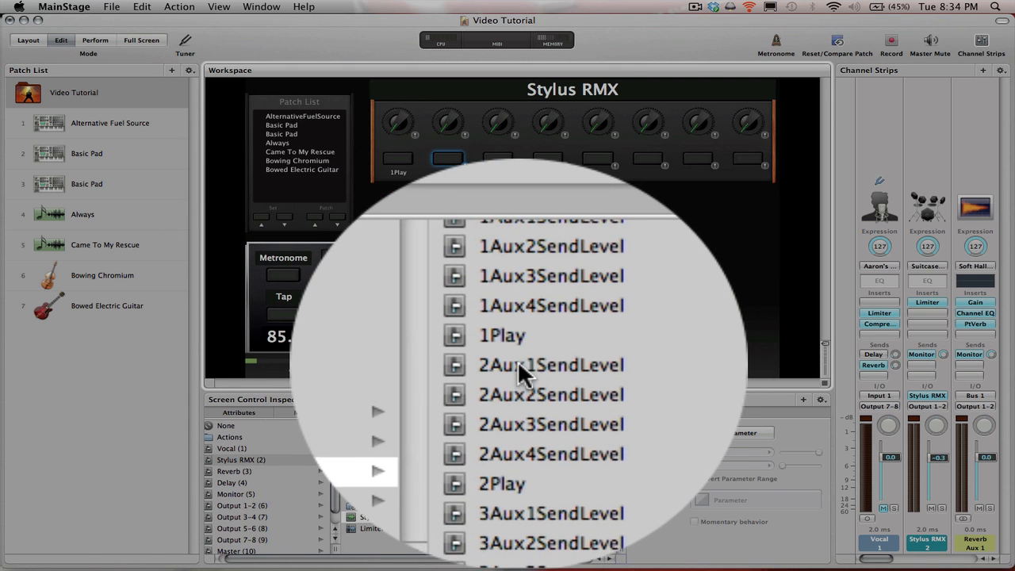
pyautogui.click(511, 445)
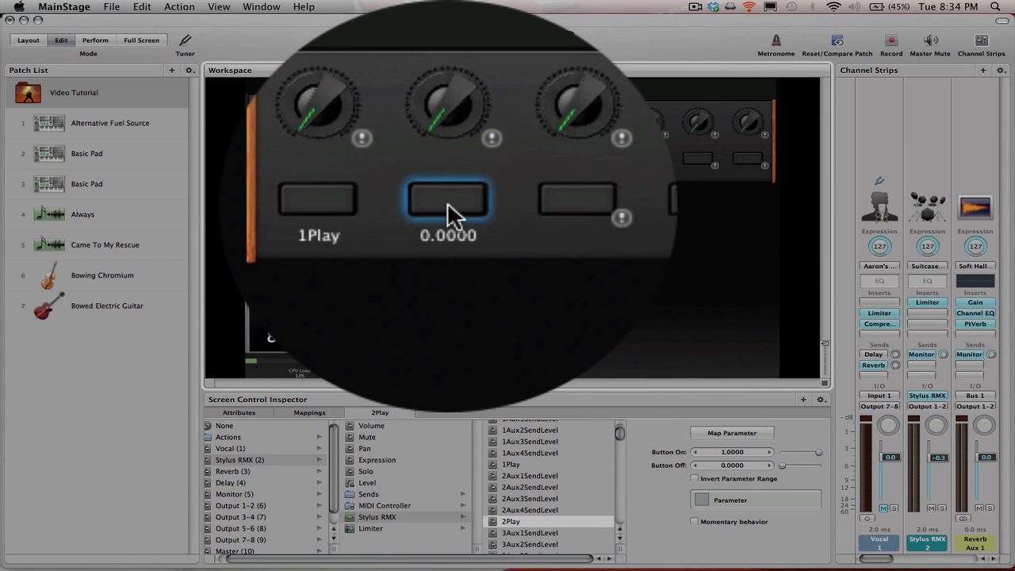
pyautogui.click(449, 203)
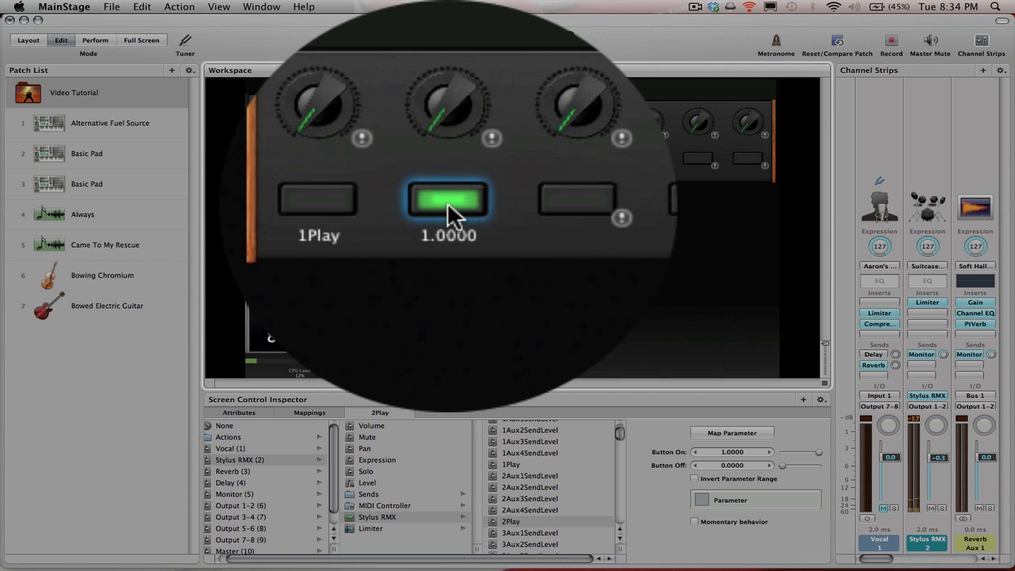
pyautogui.click(447, 201)
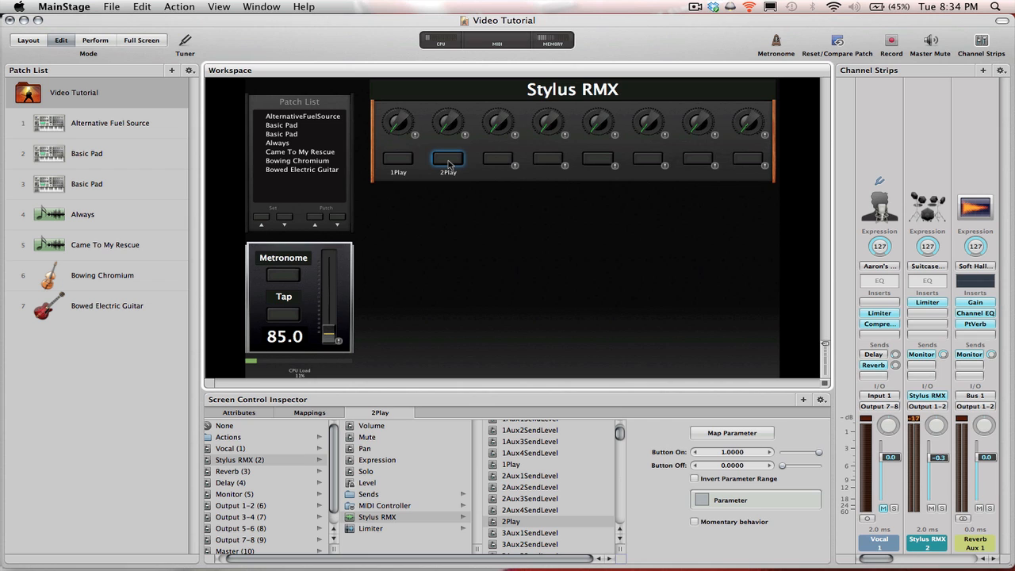
# Map the third through eighth buttons to the Stylus RMX parameters 3Play through 8Play.
pyautogui.click(504, 160)
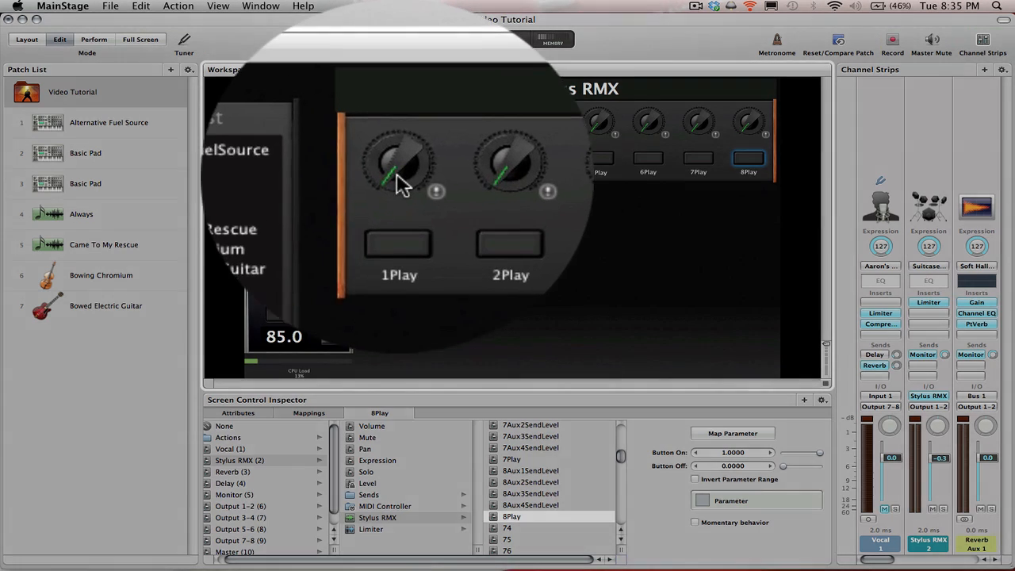
# Map the first knob, above the 1Play button, to Stylus RMX's Pt1Level parameter.
pyautogui.click(398, 125)
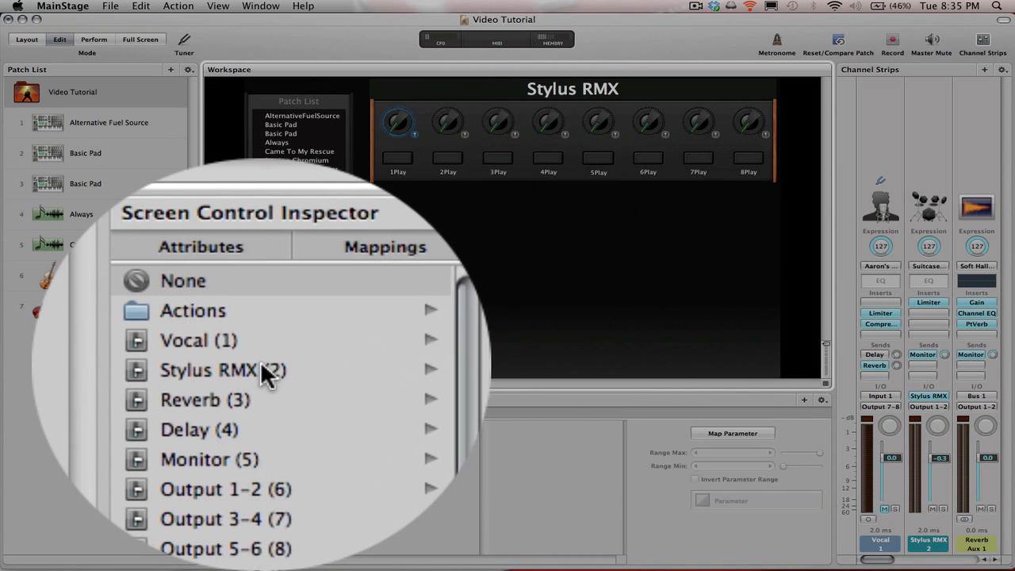
pyautogui.click(259, 370)
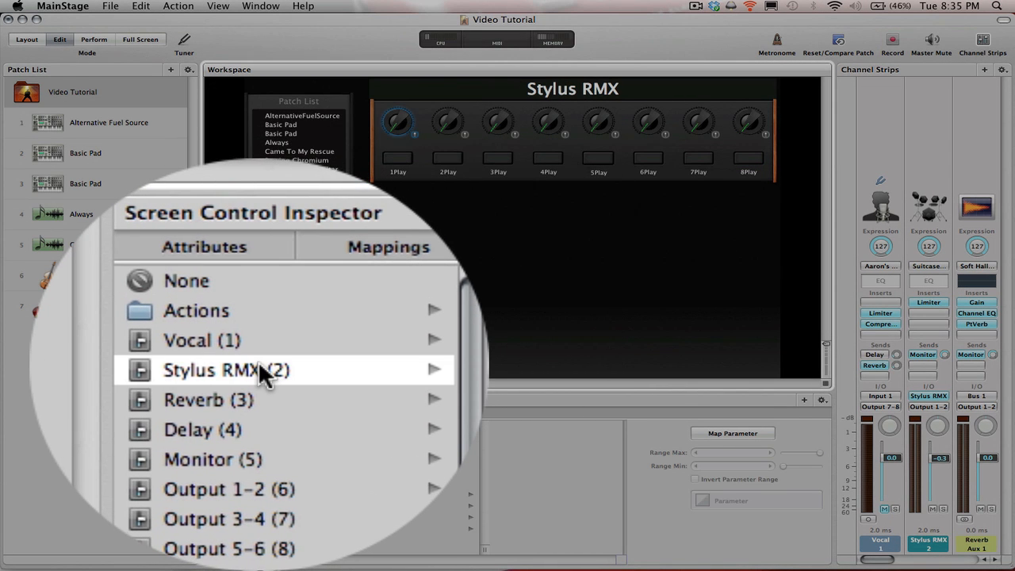
pyautogui.click(393, 428)
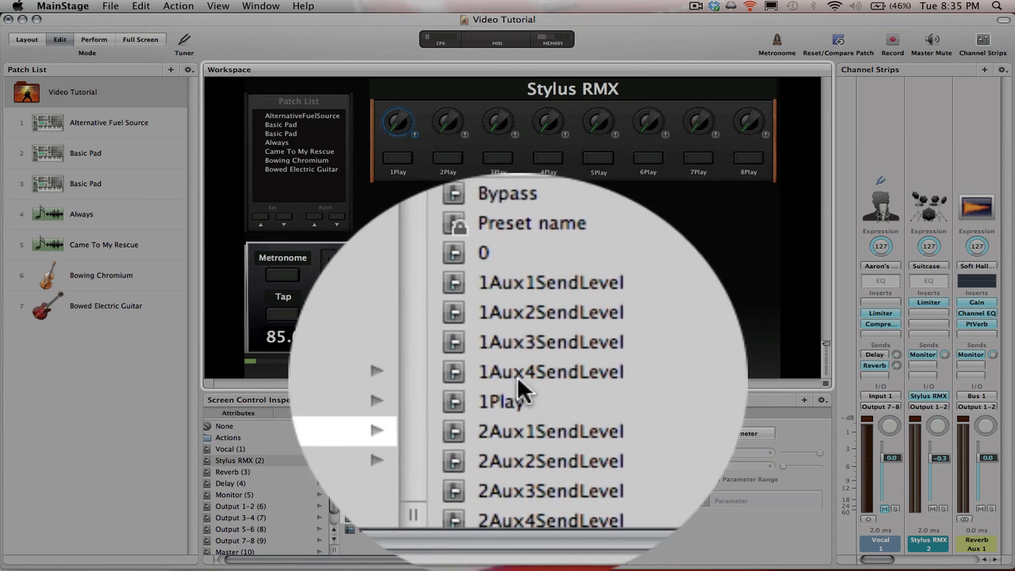
pyautogui.scroll(-15, 519, 422)
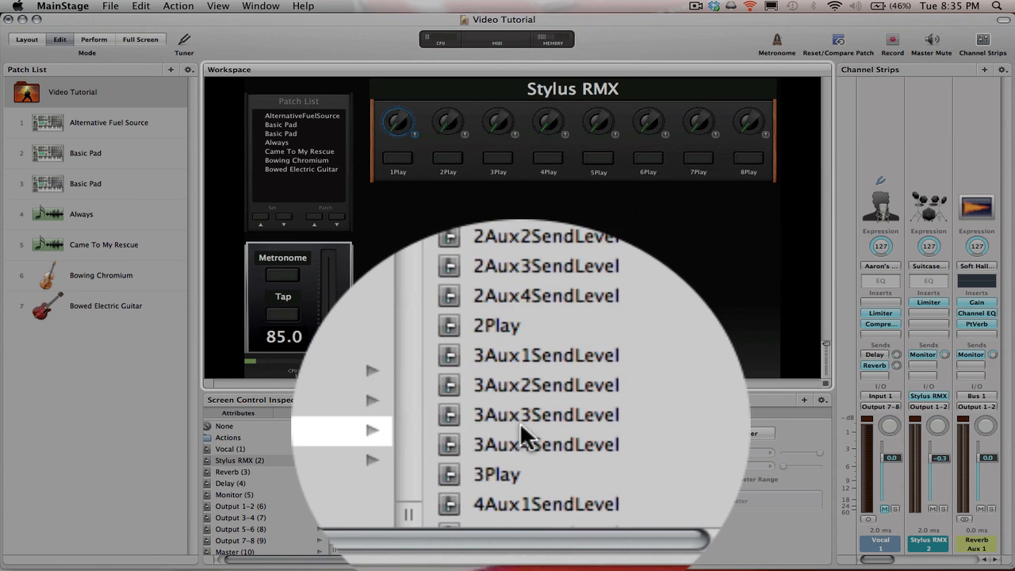
pyautogui.scroll(-12, 519, 422)
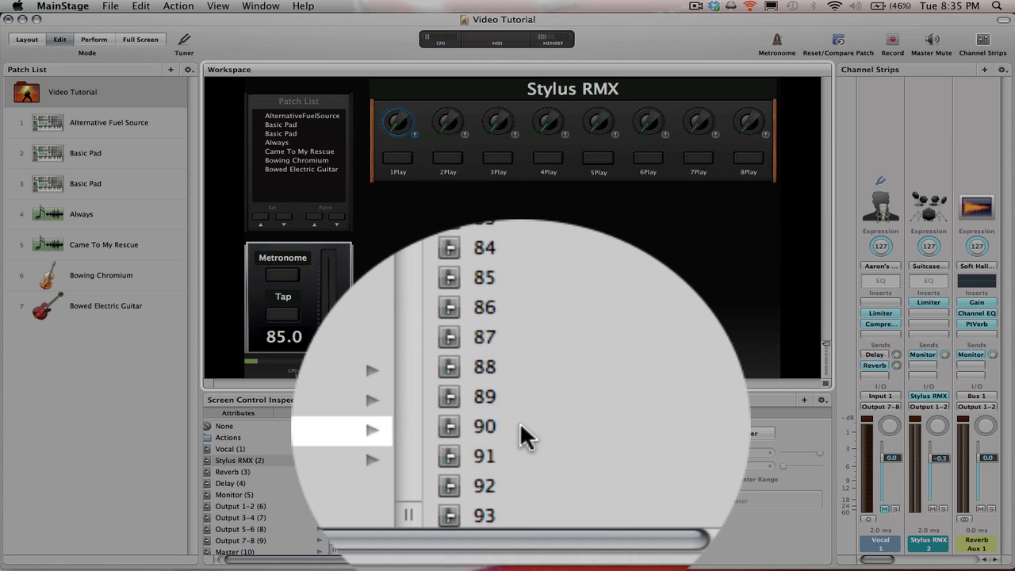
pyautogui.scroll(-6, 519, 422)
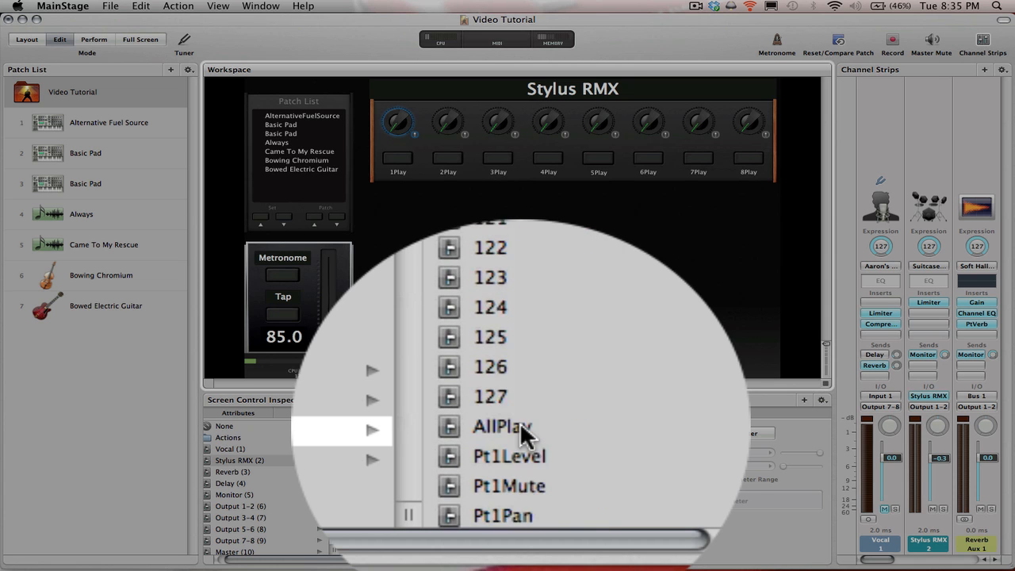
pyautogui.scroll(-1, 519, 422)
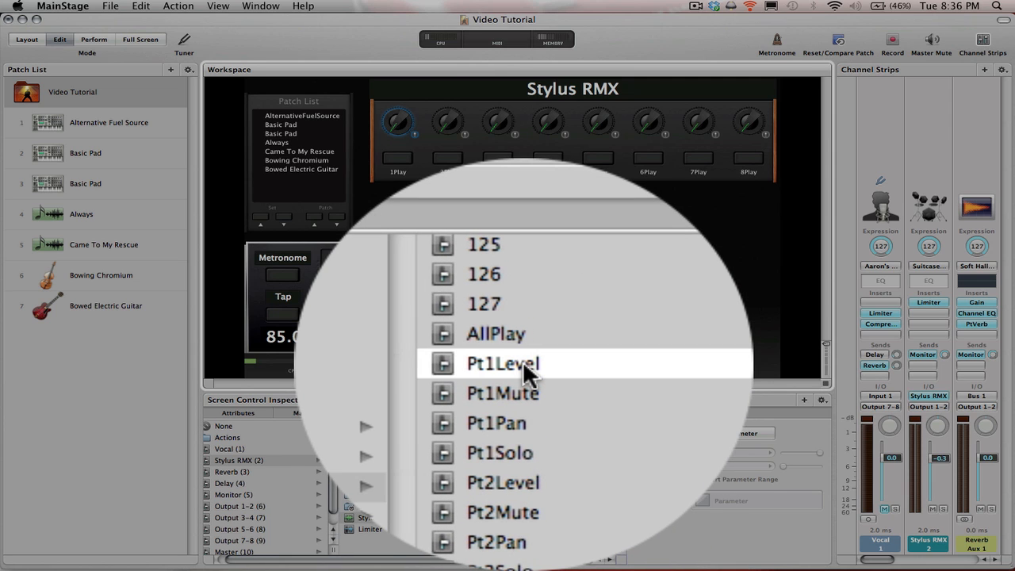
pyautogui.click(523, 361)
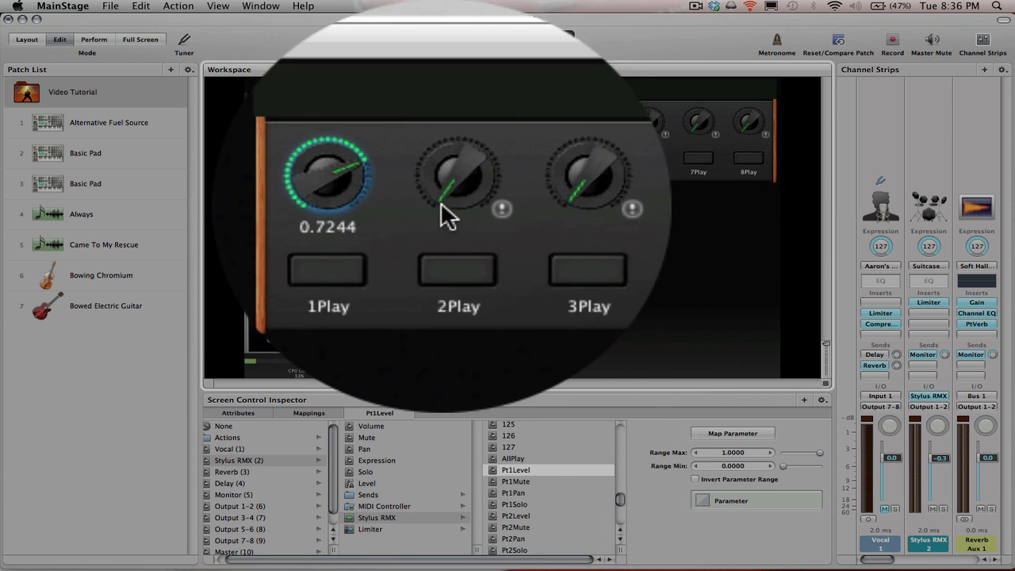
# Map the second knob, above the 2Play button, to Stylus RMX's Pt2Level parameter.
pyautogui.click(448, 216)
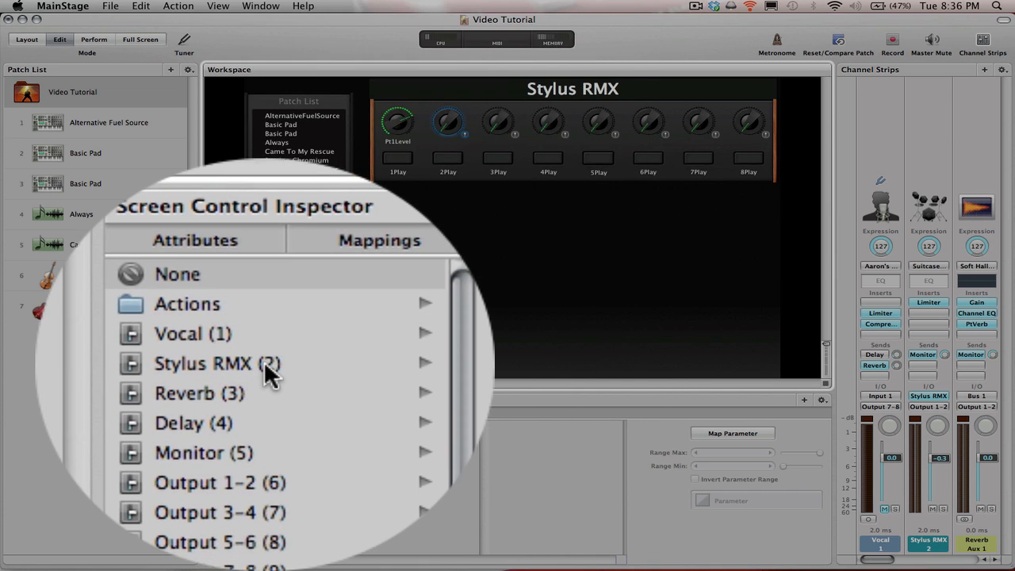
pyautogui.click(264, 460)
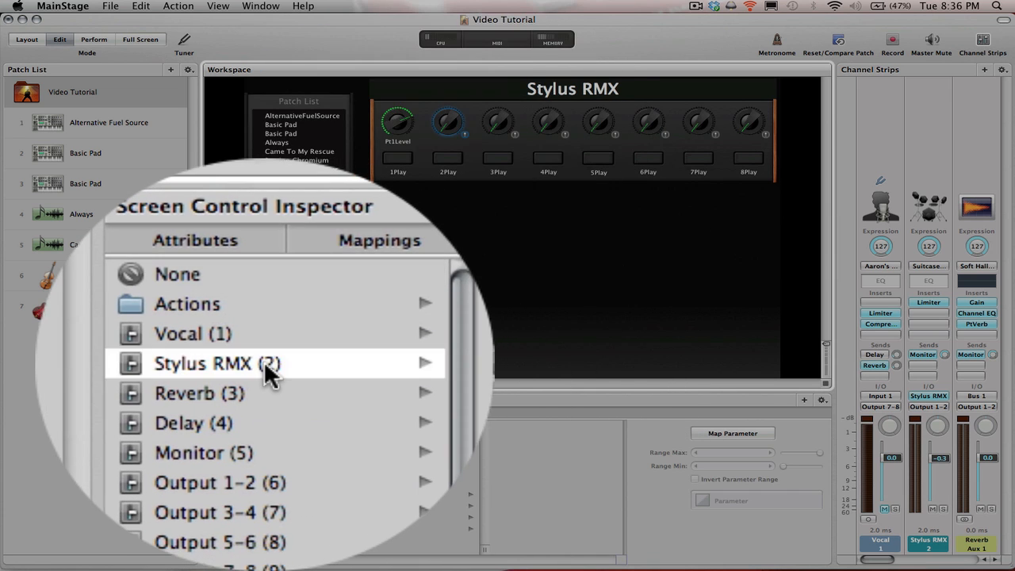
pyautogui.click(399, 432)
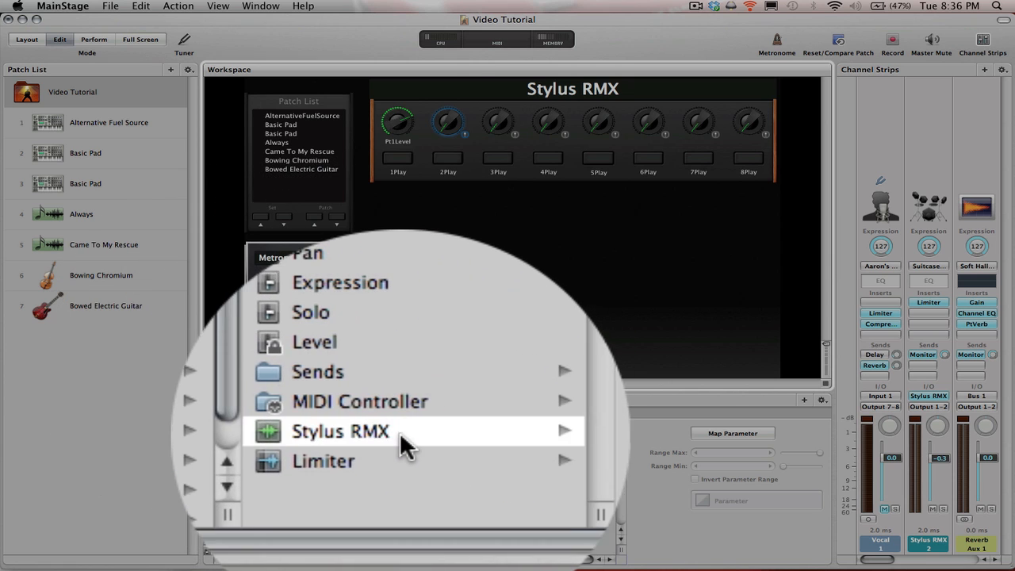
pyautogui.scroll(-10, 509, 364)
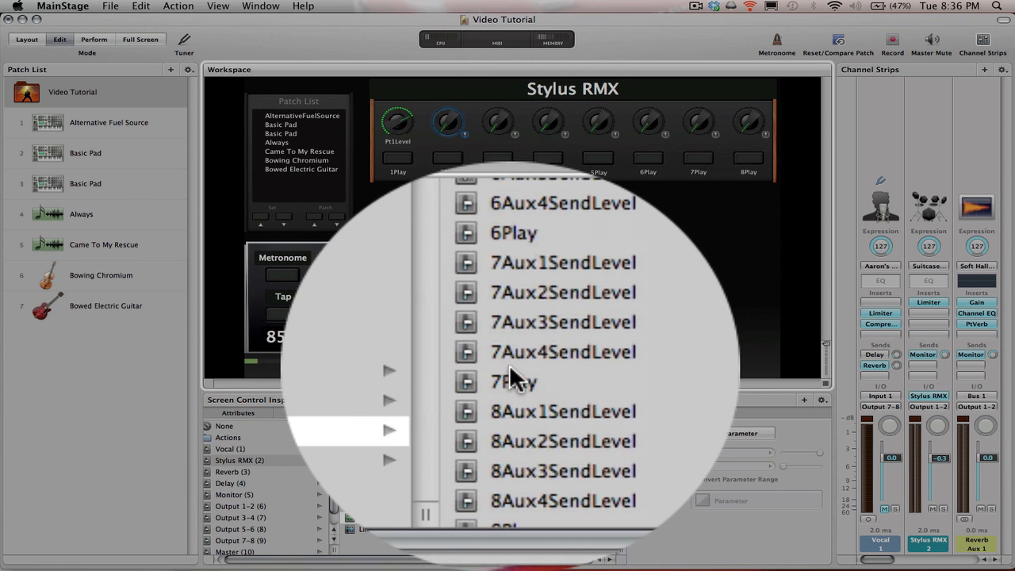
pyautogui.scroll(-20, 509, 364)
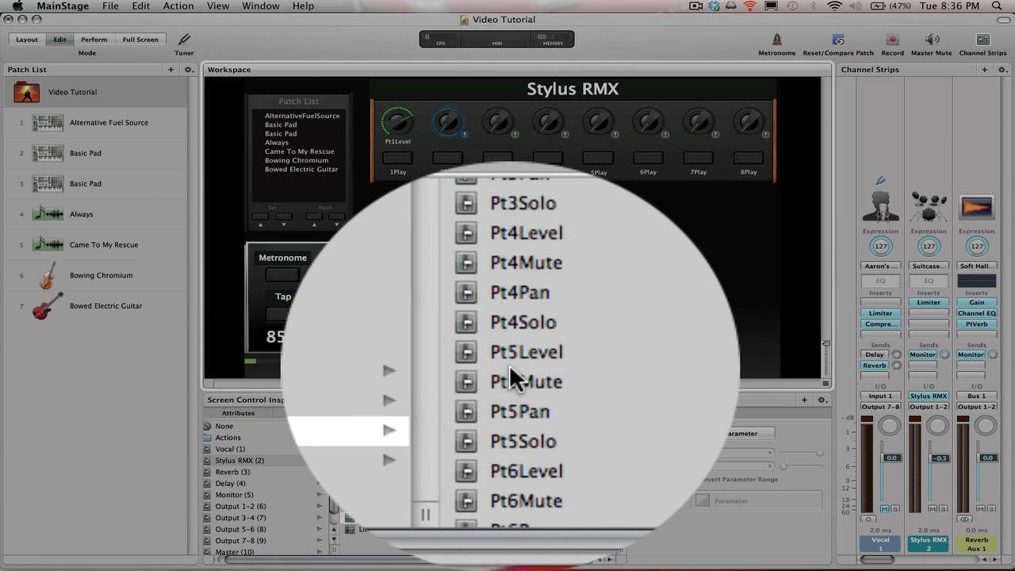
pyautogui.scroll(5, 509, 363)
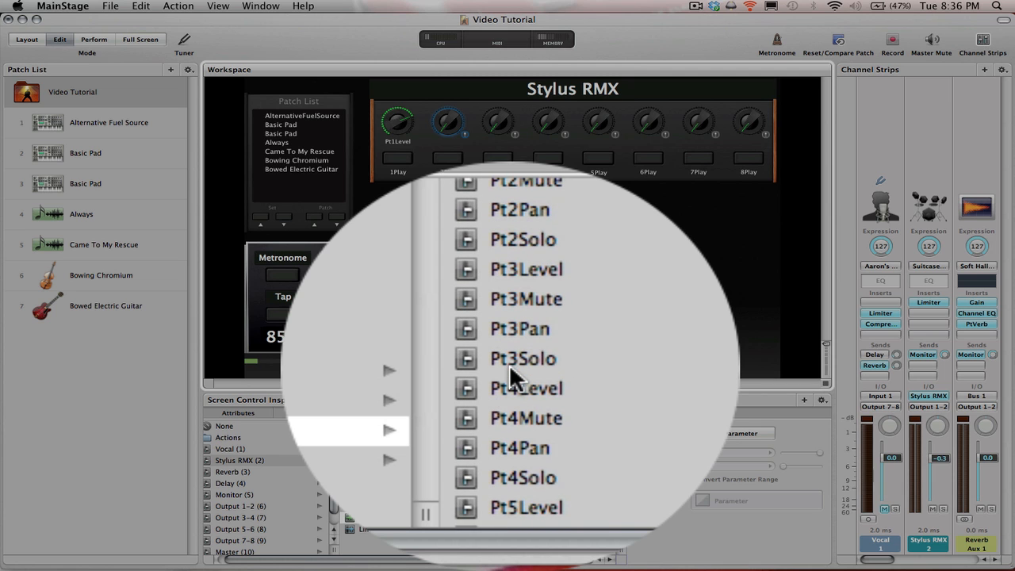
pyautogui.scroll(5, 509, 364)
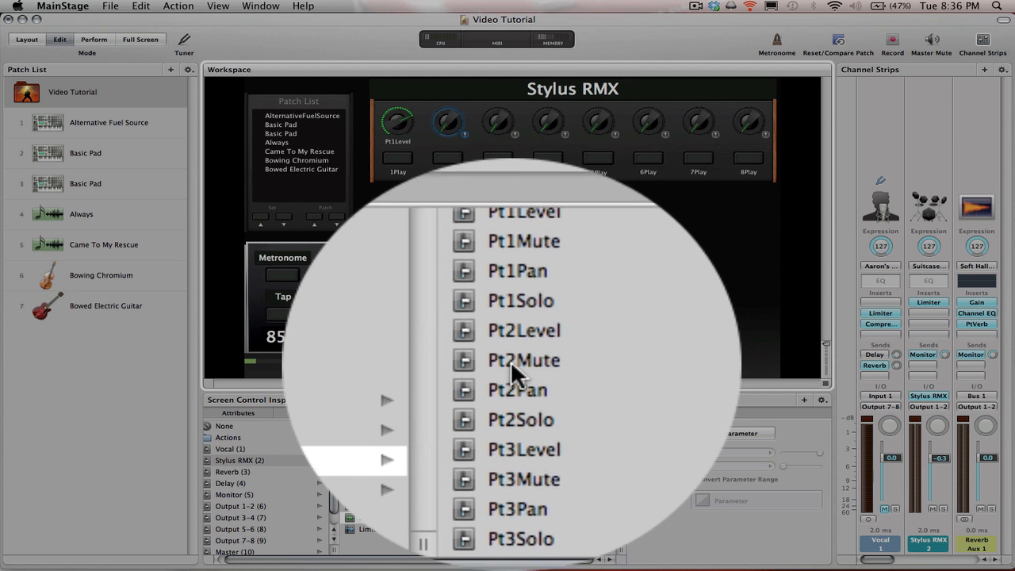
pyautogui.click(512, 361)
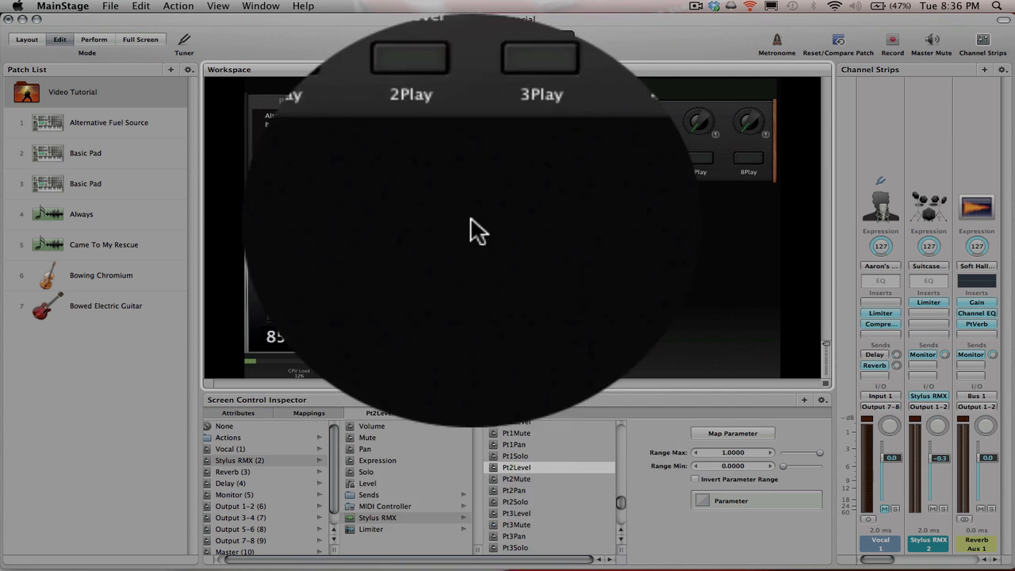
# Map the third knob, above the 3Play button, to Stylus RMX's Pt3Level parameter.
pyautogui.click(459, 195)
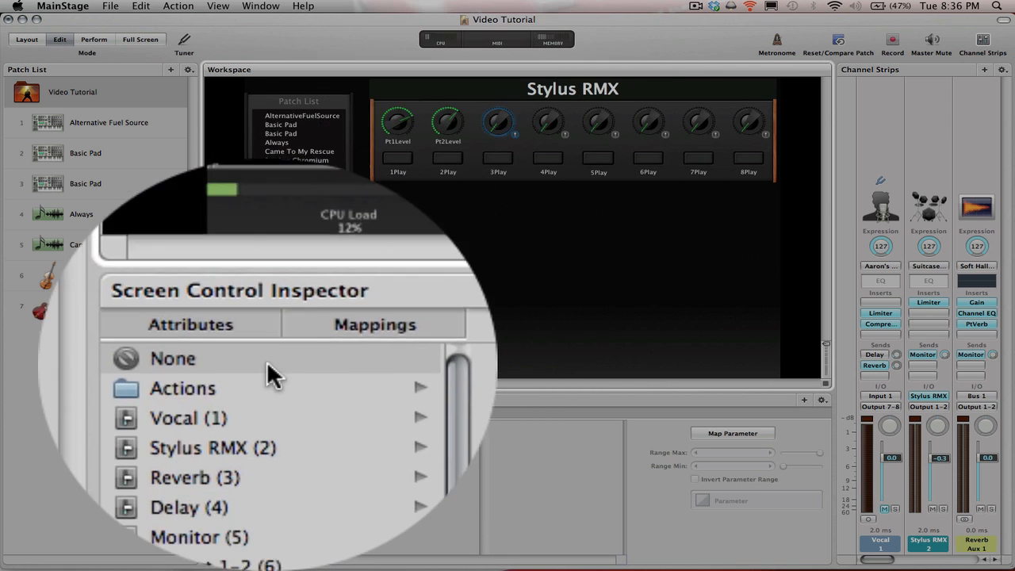
pyautogui.click(291, 462)
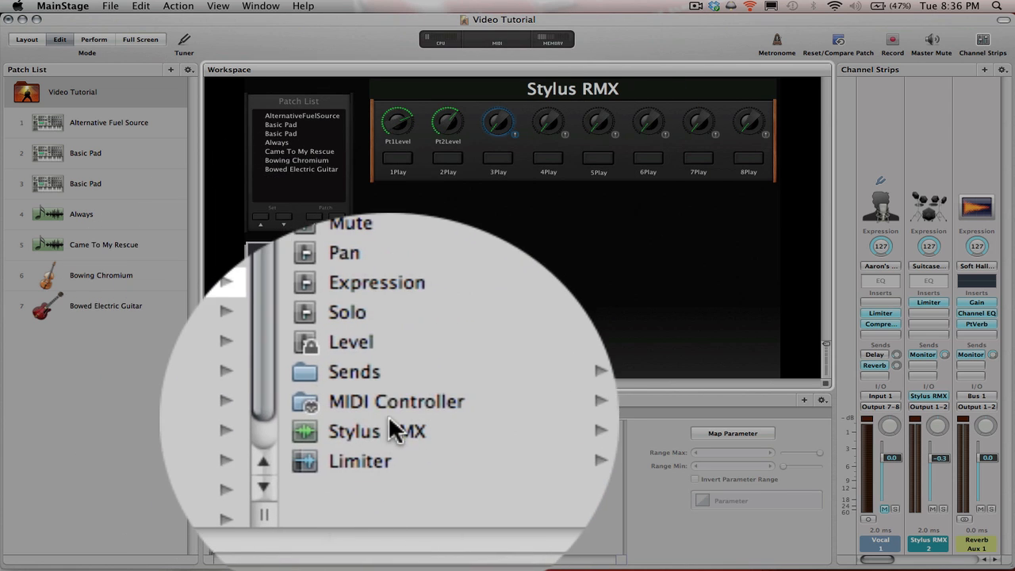
pyautogui.click(380, 430)
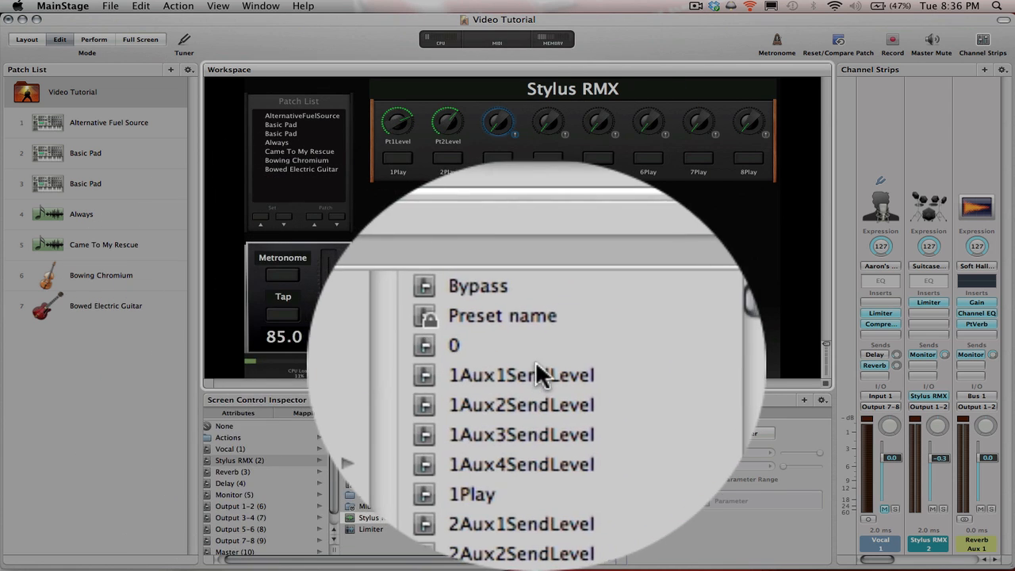
pyautogui.scroll(-20, 535, 361)
pyautogui.scroll(-10, 535, 361)
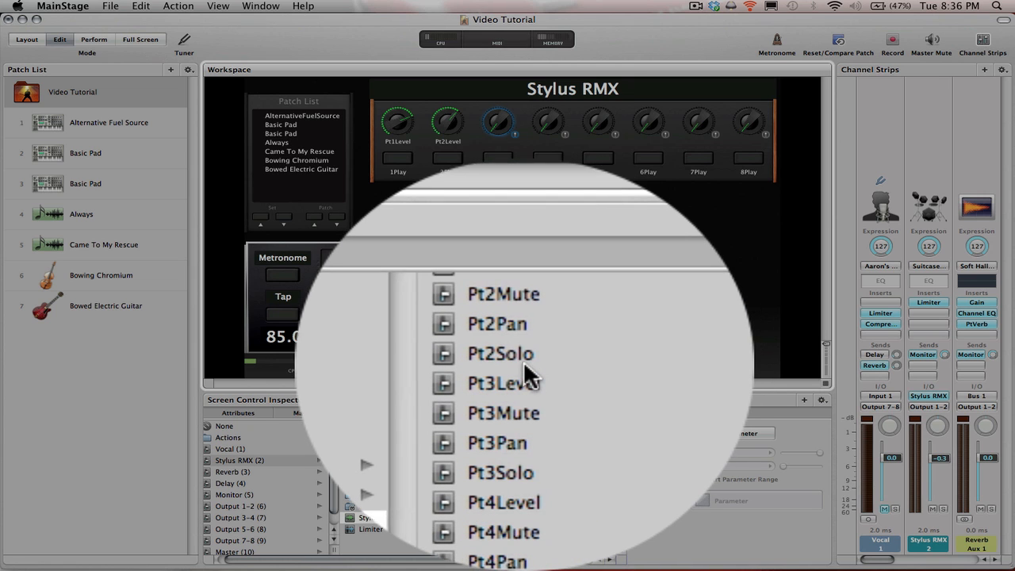
pyautogui.click(519, 366)
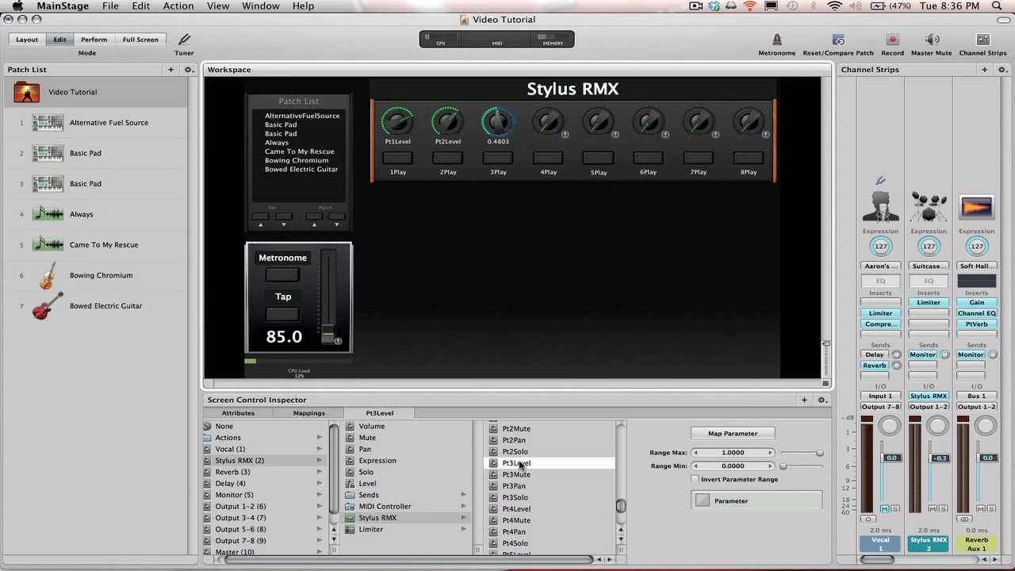
# Map the fourth through eighth knobs to the Stylus RMX parameters Pt4Level through Pt8Level.
pyautogui.click(548, 121)
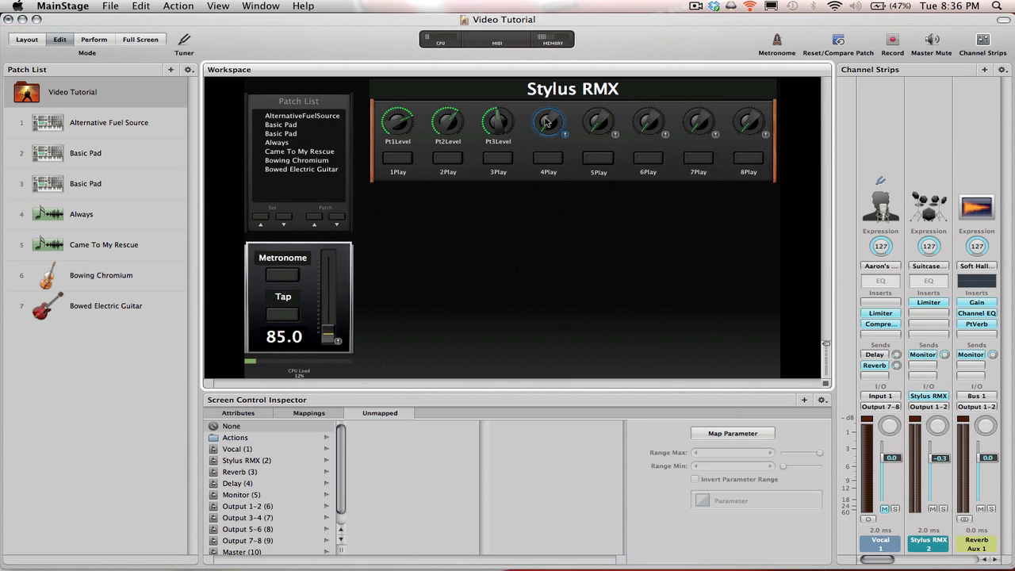
pyautogui.click(248, 461)
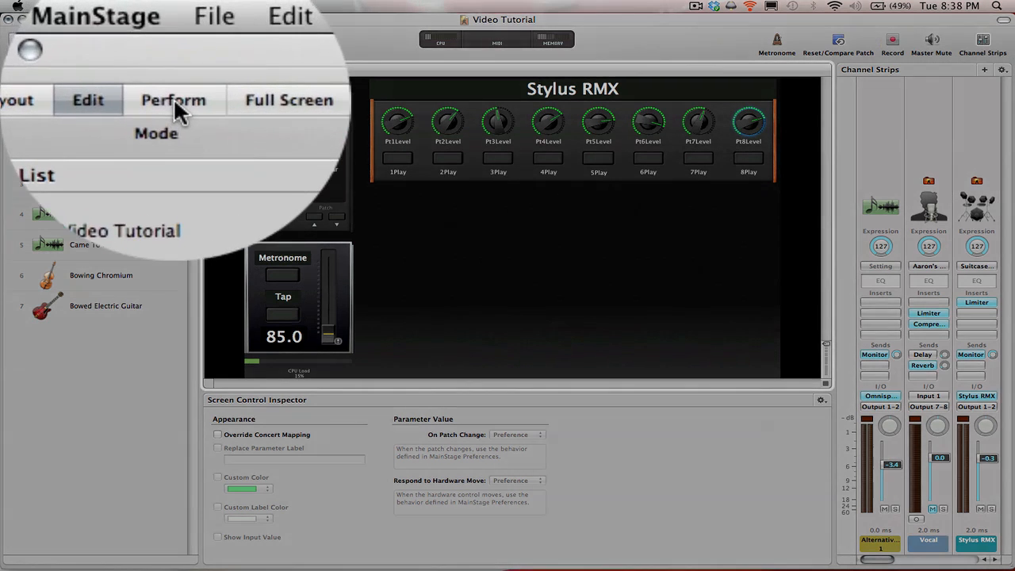
# Switch the concert from editing to Perform mode.
pyautogui.click(181, 103)
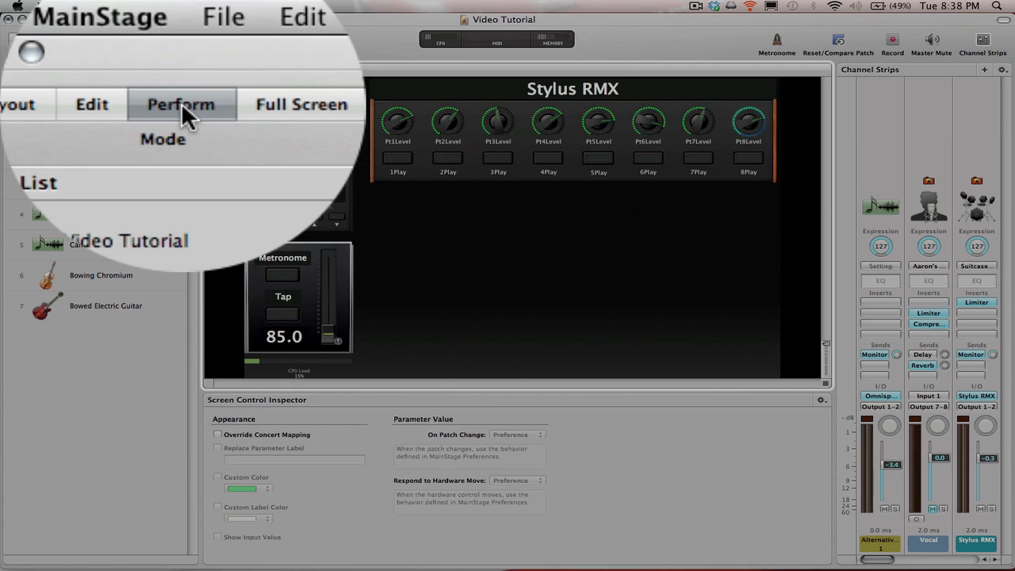